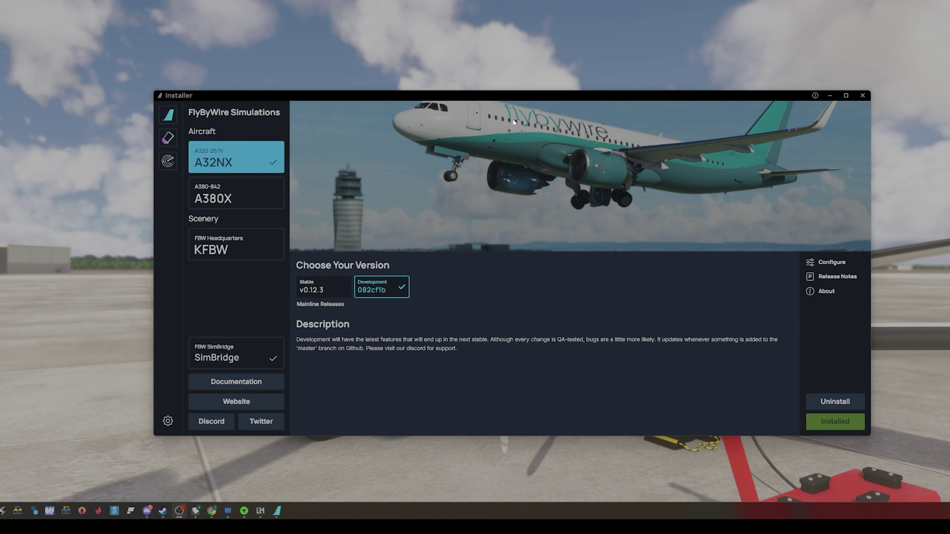
# Step: Show the Download settings with the community and install directory paths
pyautogui.click(168, 421)
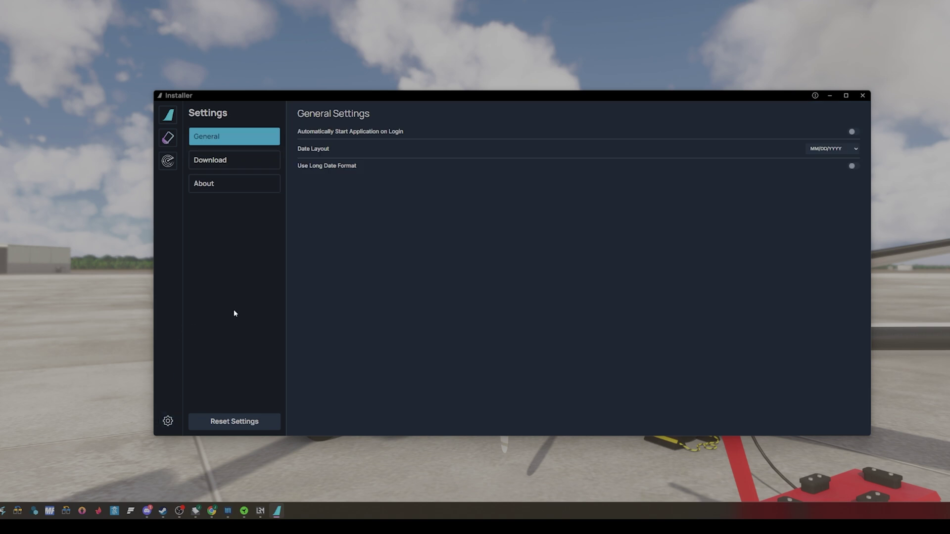
pyautogui.click(224, 162)
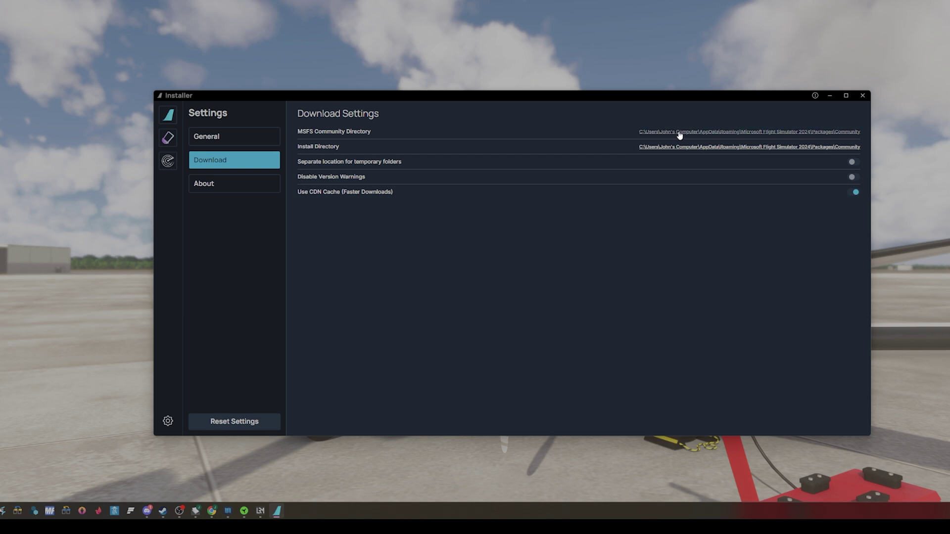
# Step: Start choosing a new community directory and browse to C: > Users > profile > AppData > Roaming
pyautogui.click(709, 133)
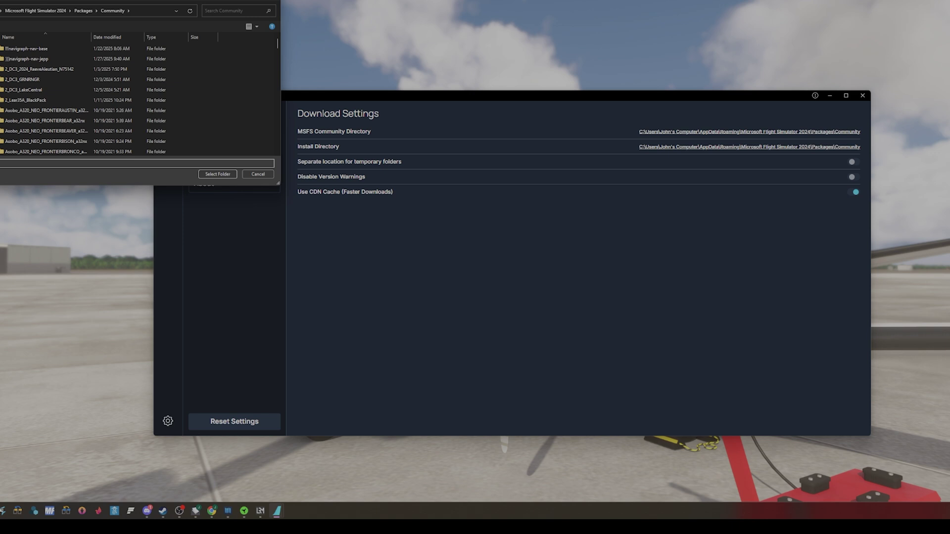
pyautogui.click(1, 128)
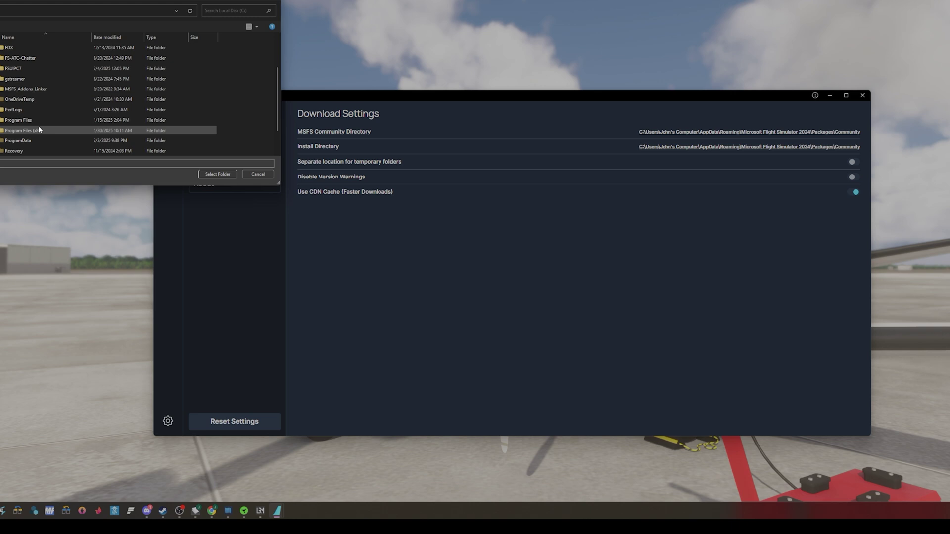
pyautogui.scroll(-2, 39, 130)
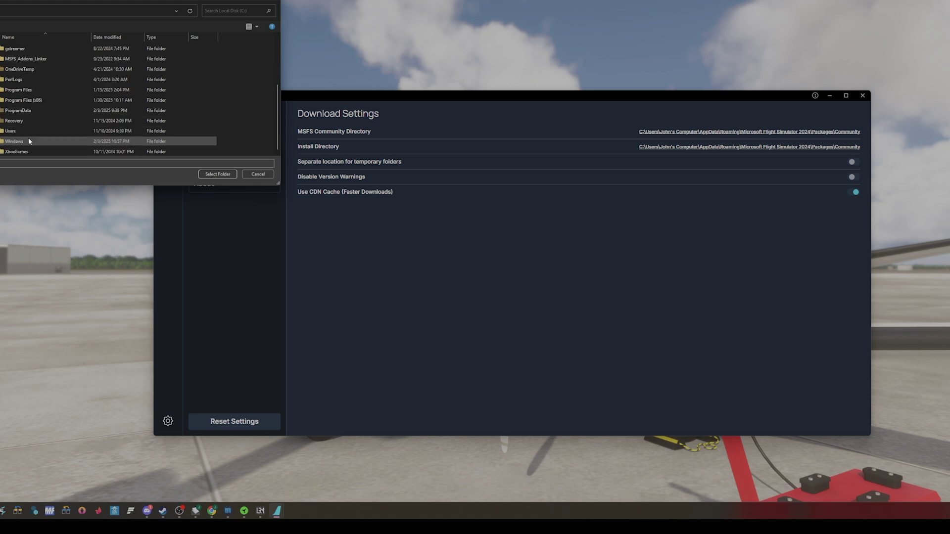
pyautogui.doubleClick(30, 131)
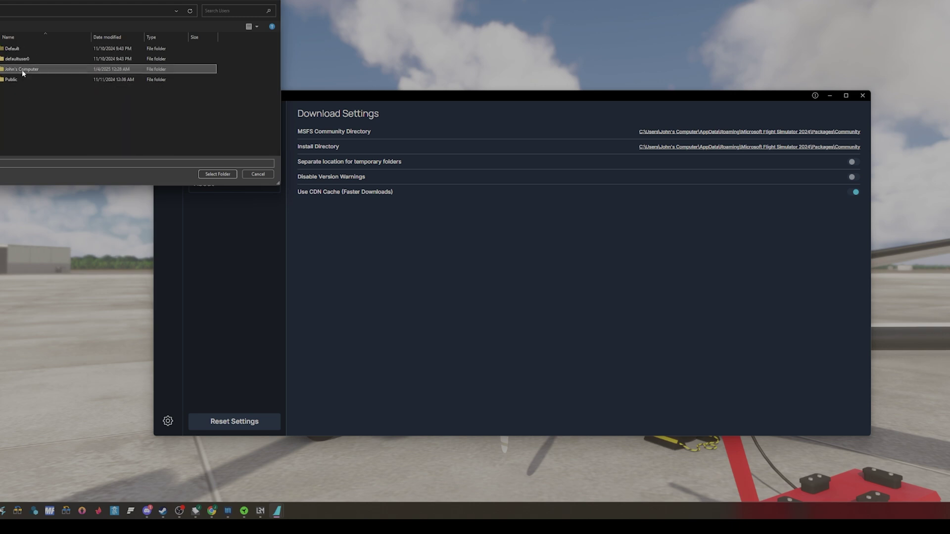
pyautogui.doubleClick(22, 71)
pyautogui.doubleClick(19, 71)
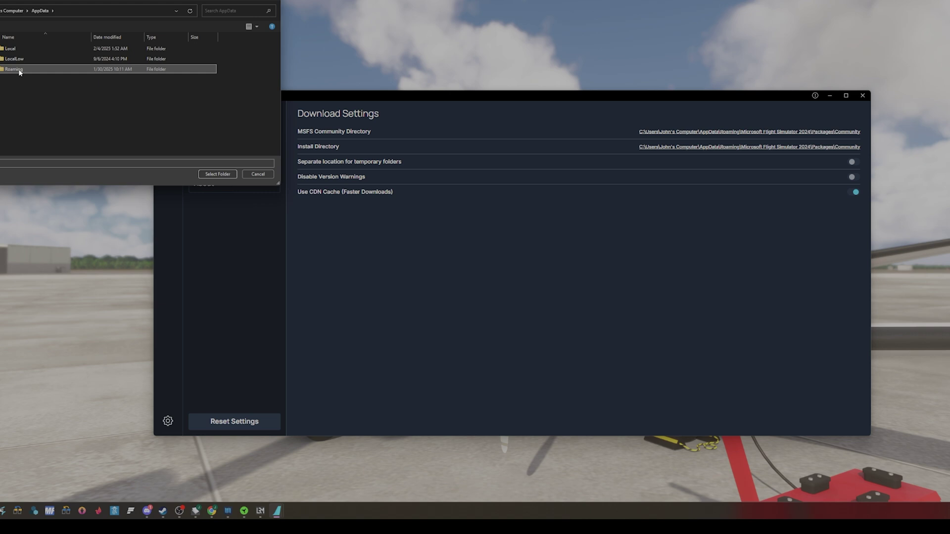
pyautogui.doubleClick(19, 71)
pyautogui.scroll(-2, 40, 85)
pyautogui.scroll(-1, 40, 85)
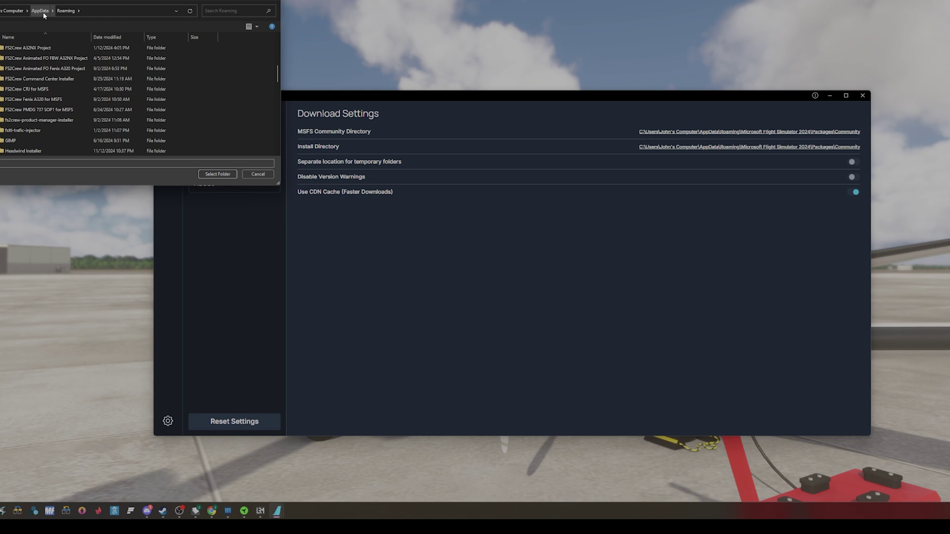
pyautogui.scroll(-2, 37, 118)
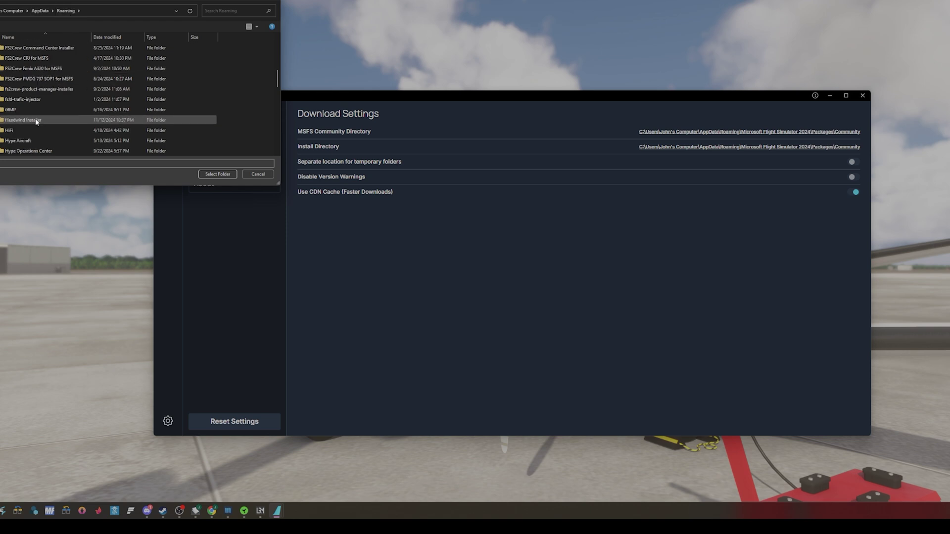
pyautogui.scroll(-3, 35, 119)
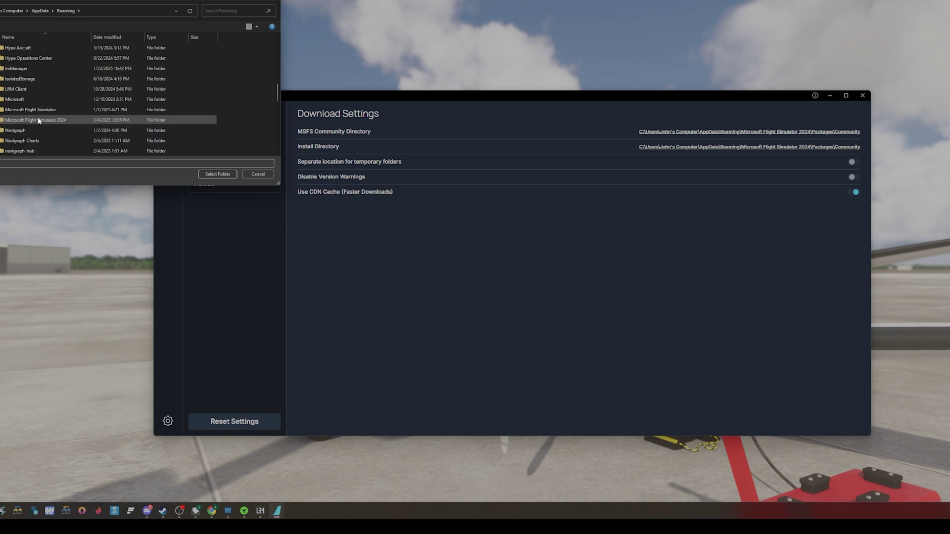
# Step: Continue into Microsoft Flight Simulator 2024 > Packages and select the Community folder
pyautogui.doubleClick(42, 120)
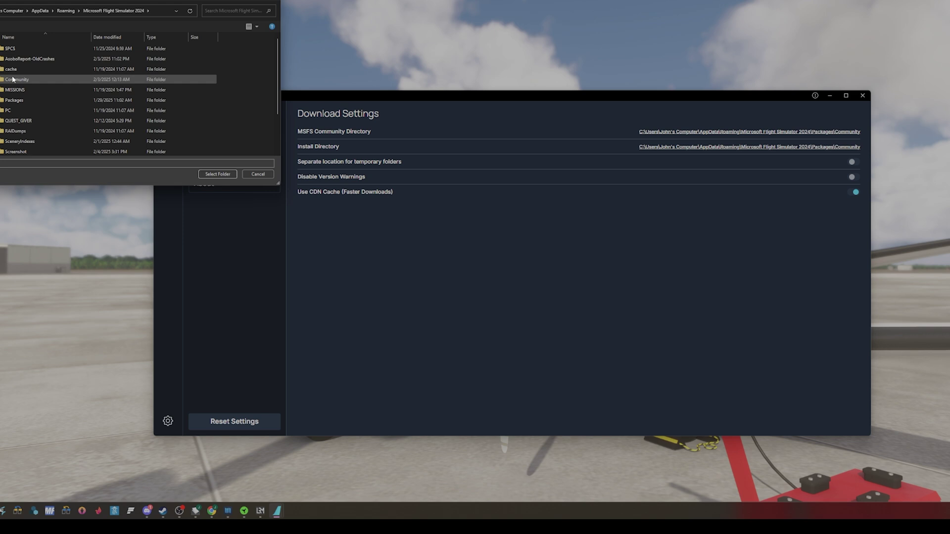
pyautogui.doubleClick(12, 98)
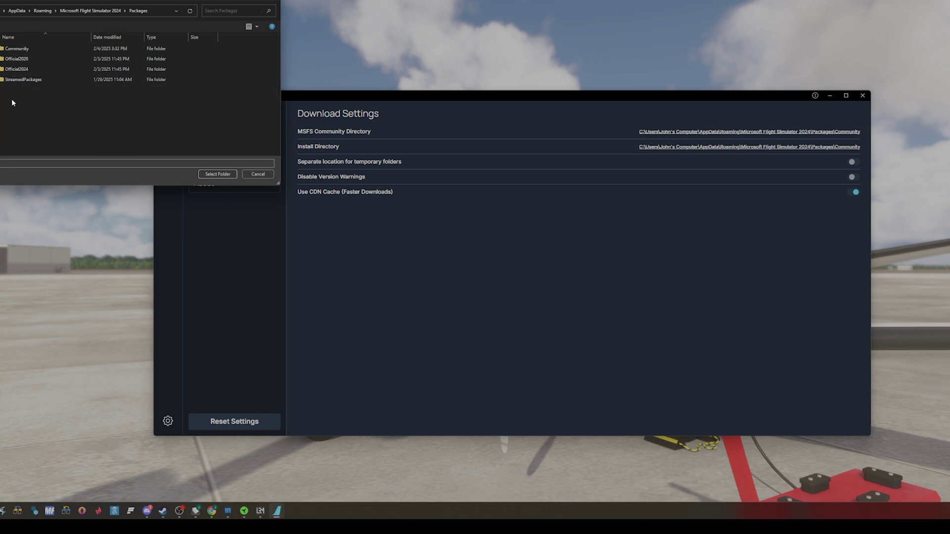
pyautogui.click(14, 50)
pyautogui.moveTo(17, 49)
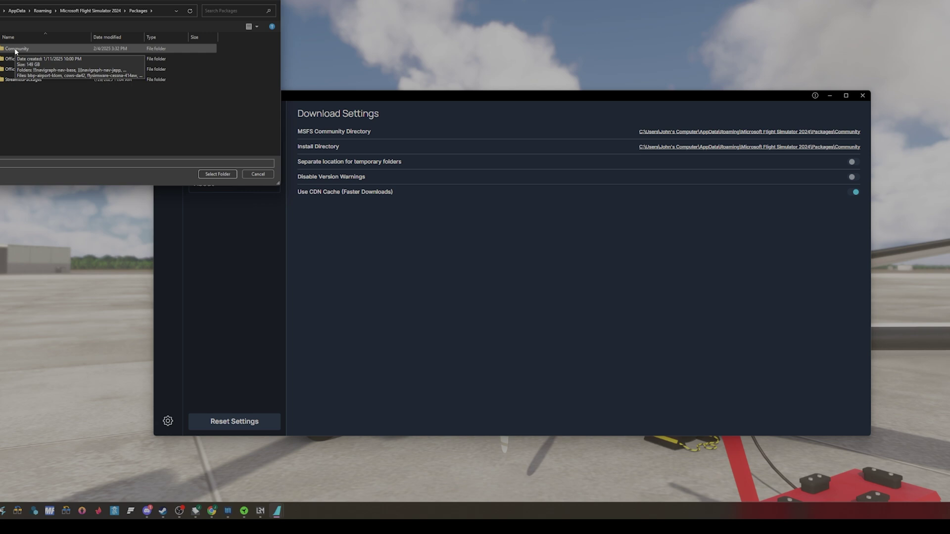
pyautogui.click(19, 58)
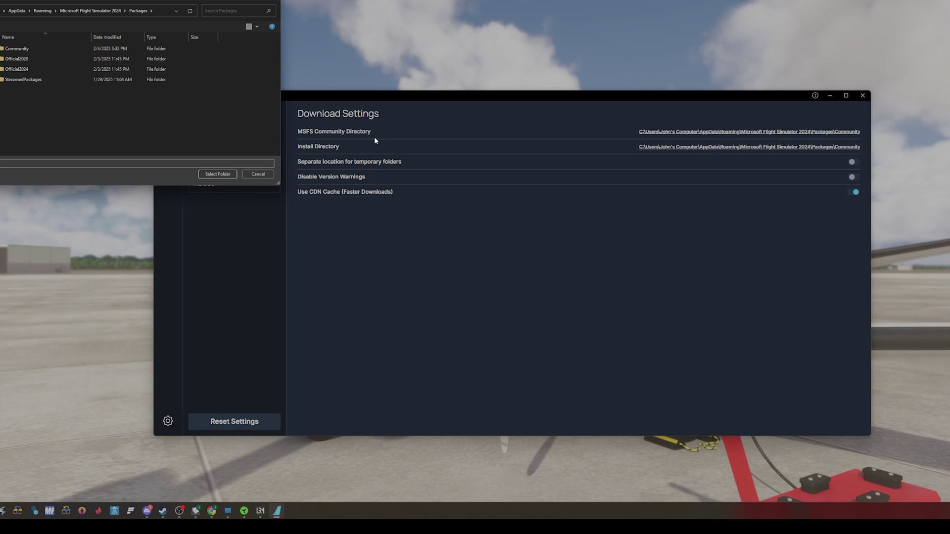
# Step: Cancel the folder picker leaving directories unchanged and show the A380X aircraft versions
pyautogui.click(258, 174)
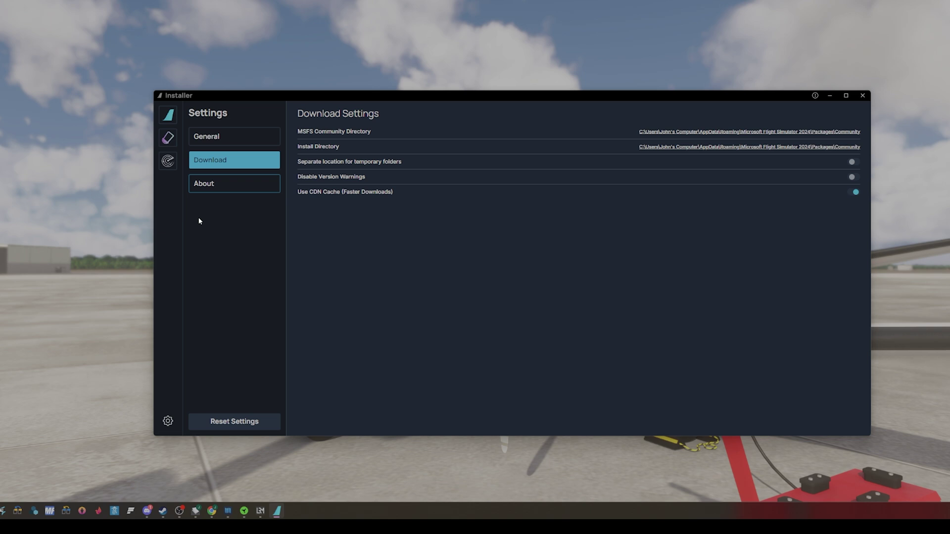
pyautogui.click(169, 116)
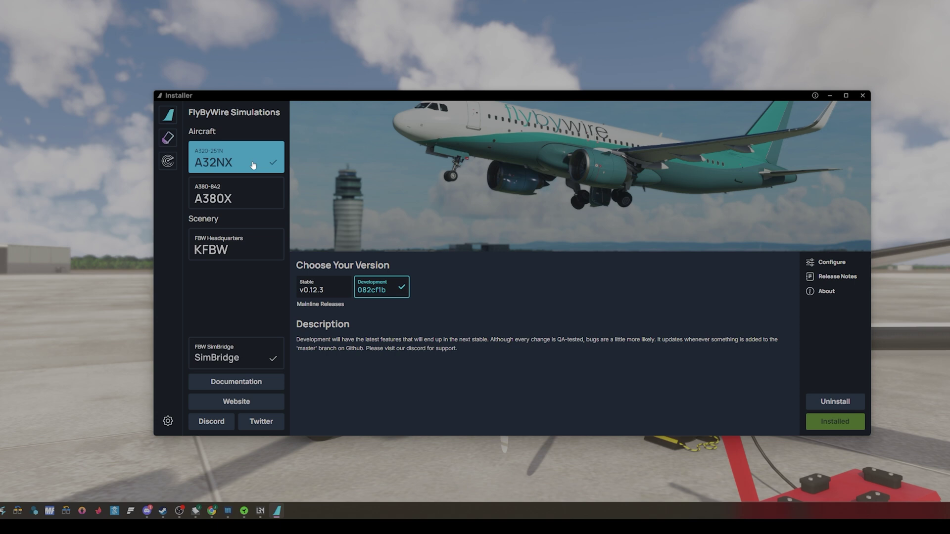
pyautogui.click(226, 197)
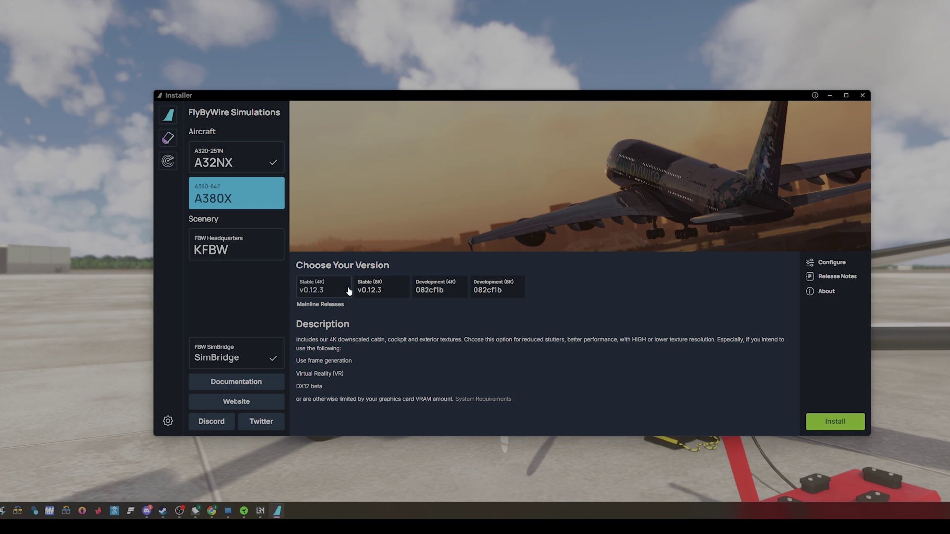
# Step: Install the A380X Development (4K) version, confirming the package size to start downloading
pyautogui.click(438, 295)
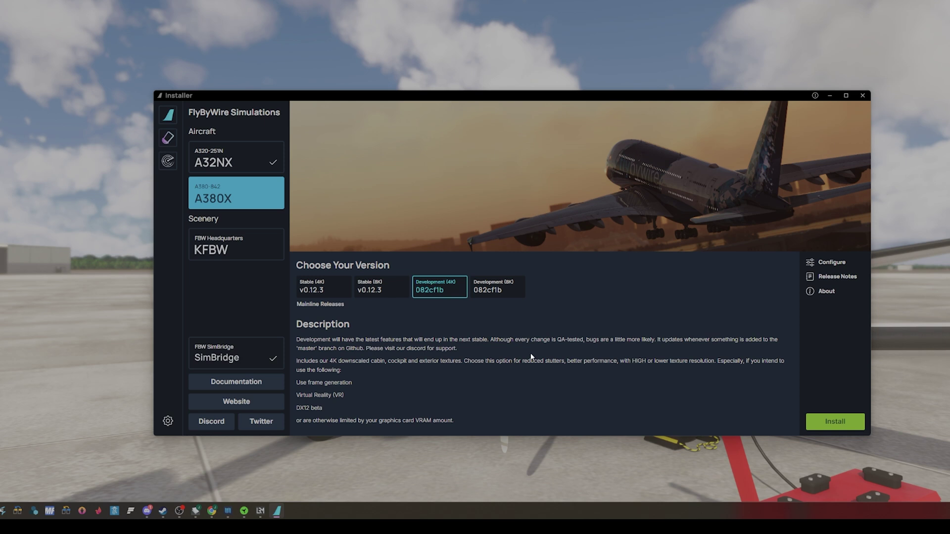
pyautogui.click(834, 423)
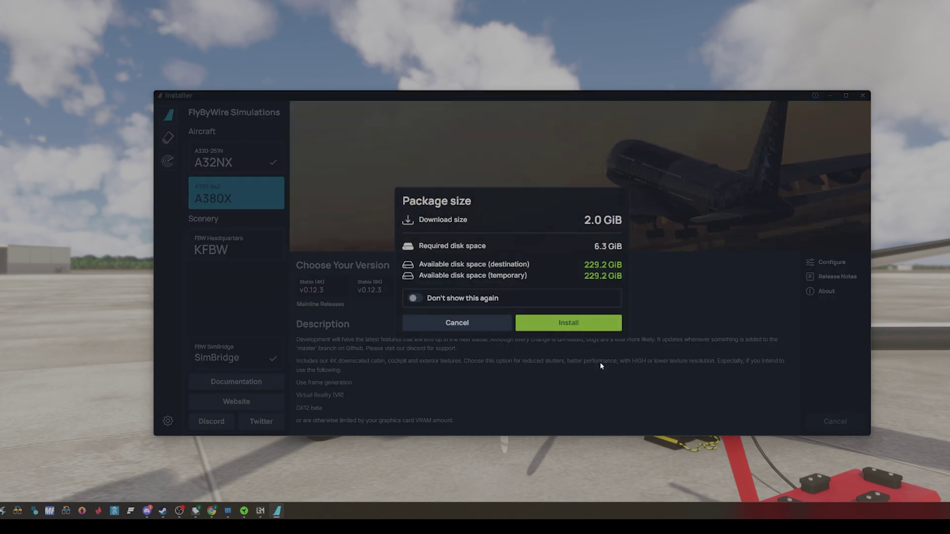
pyautogui.click(570, 322)
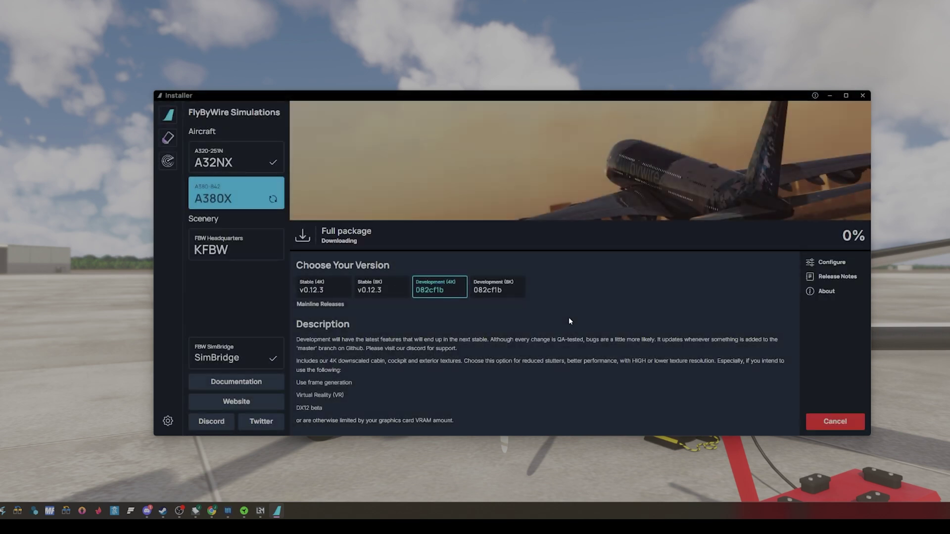